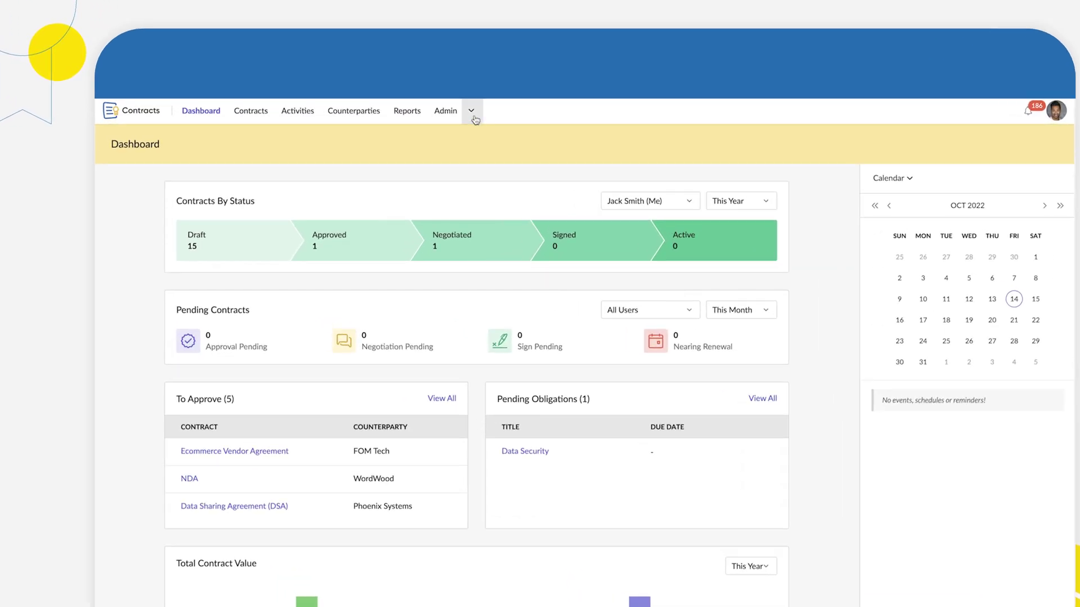
- Show the Contract Types admin list of 18 types and open the Non-Disclosure Agreement type
click(472, 111)
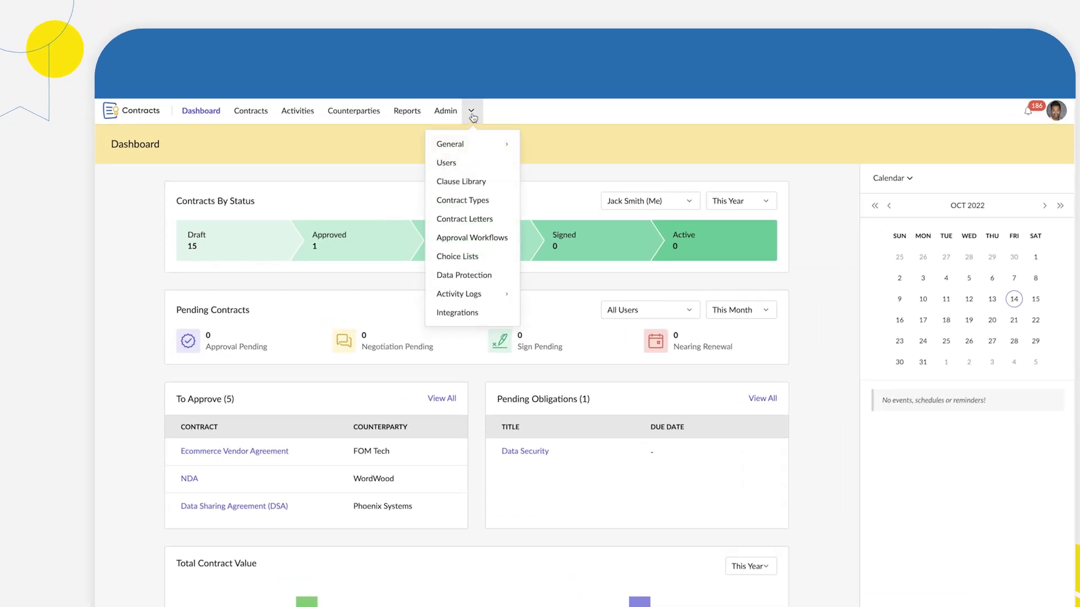
click(467, 209)
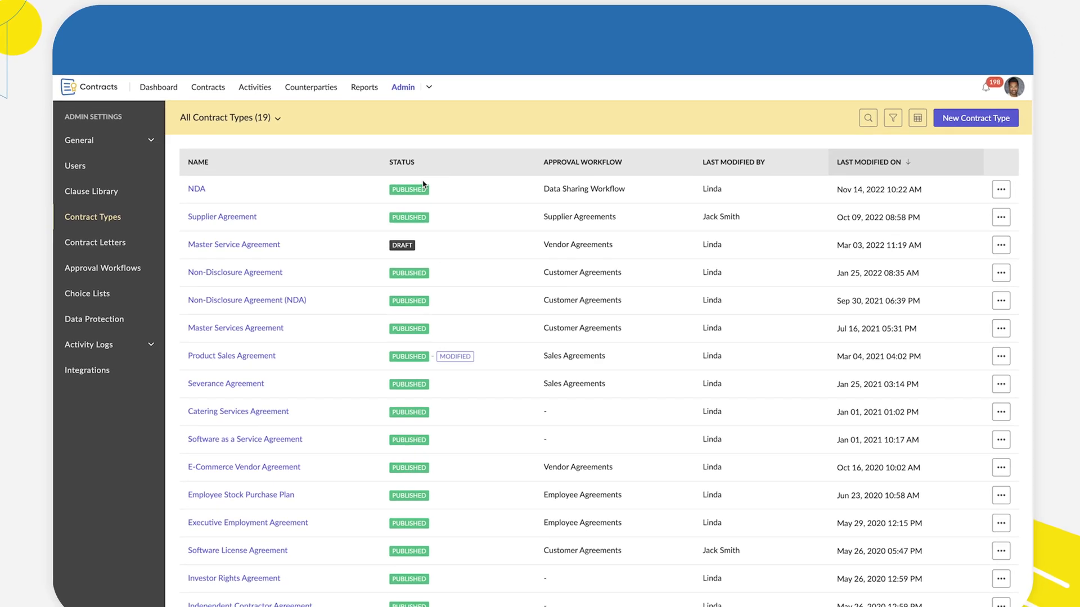
click(233, 274)
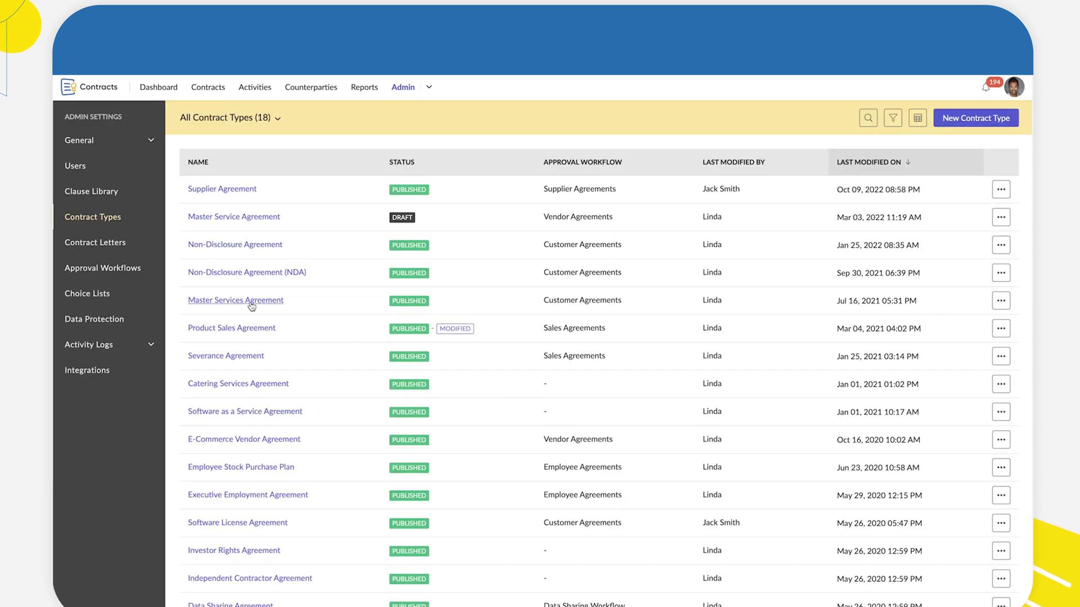
- Open the Supplier Agreement template in Edit Template and begin adding its intro text
click(248, 304)
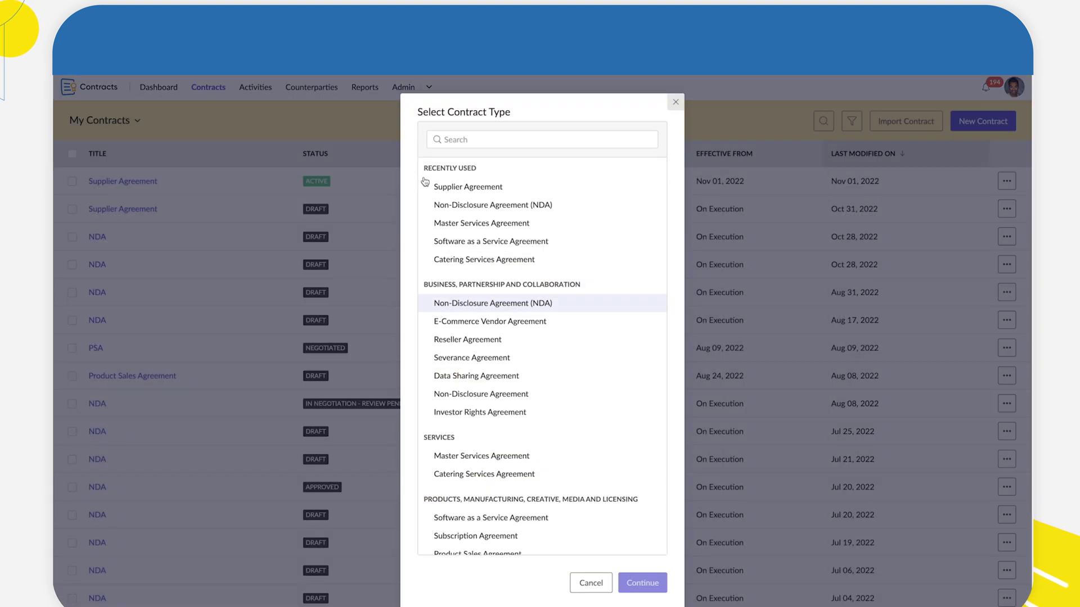
scroll(425, 181, down, 3)
scroll(425, 181, up, 3)
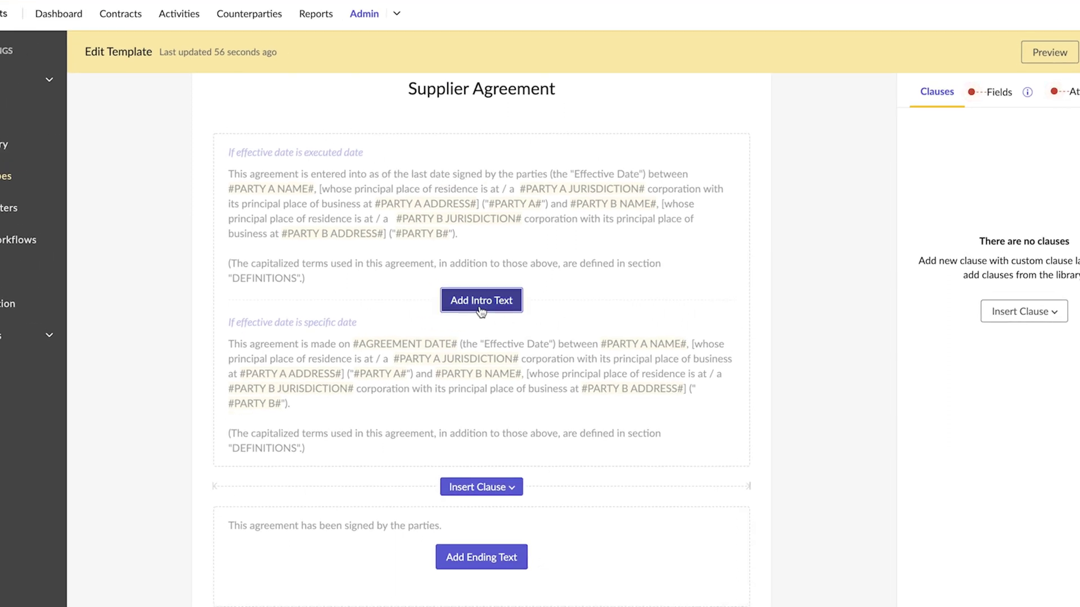
click(480, 304)
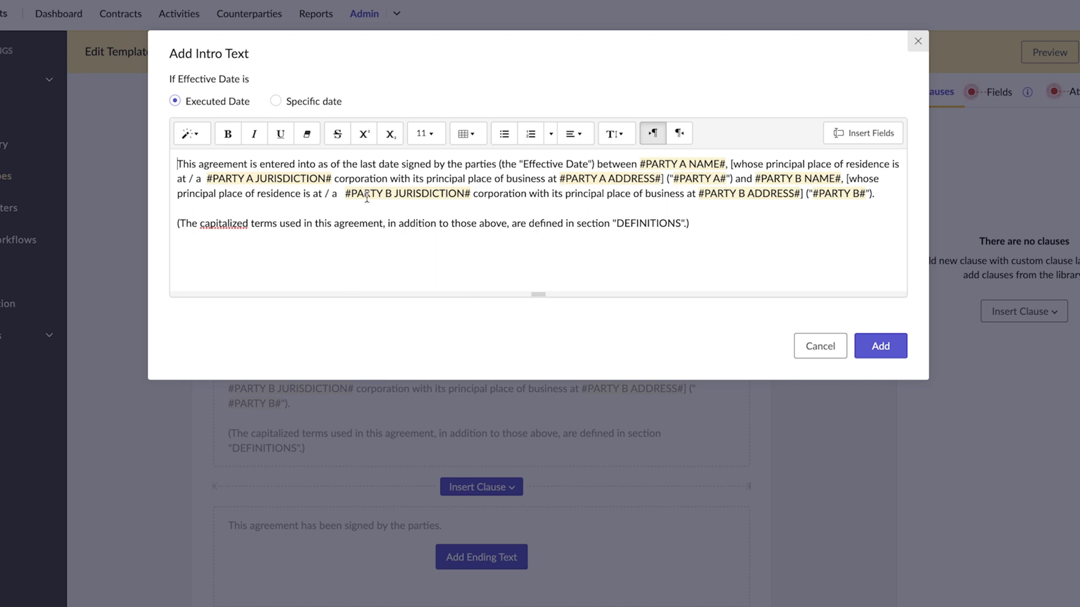
- Review the Executed Date and Specific date intro versions, then add the intro text
click(276, 101)
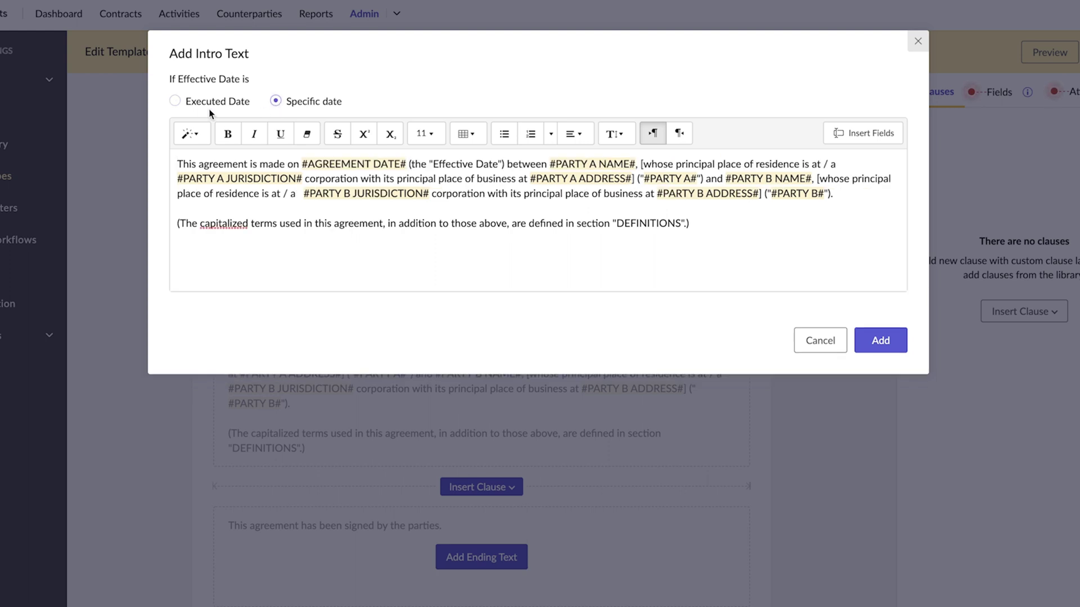
click(176, 102)
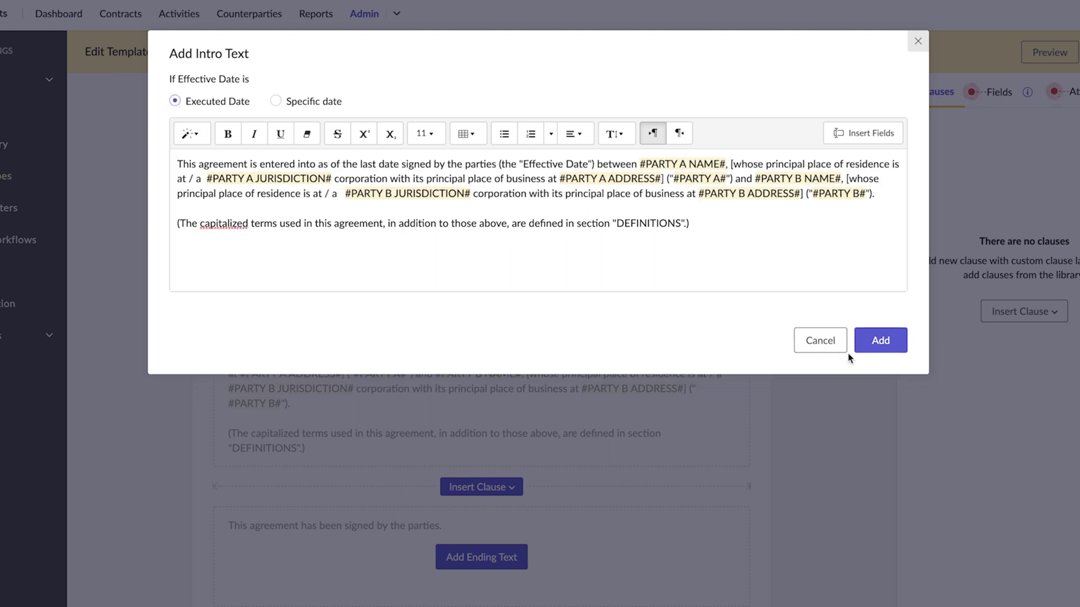
click(879, 348)
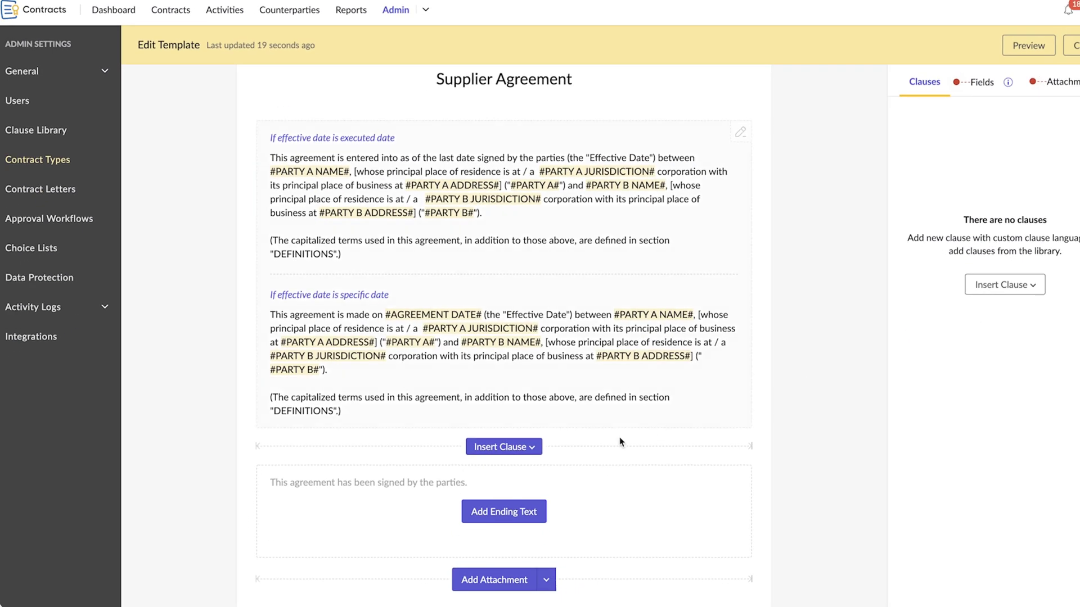
- Insert the Acknowledgement of Contract Terms library clause, adding a new Bilateral alternative
click(531, 450)
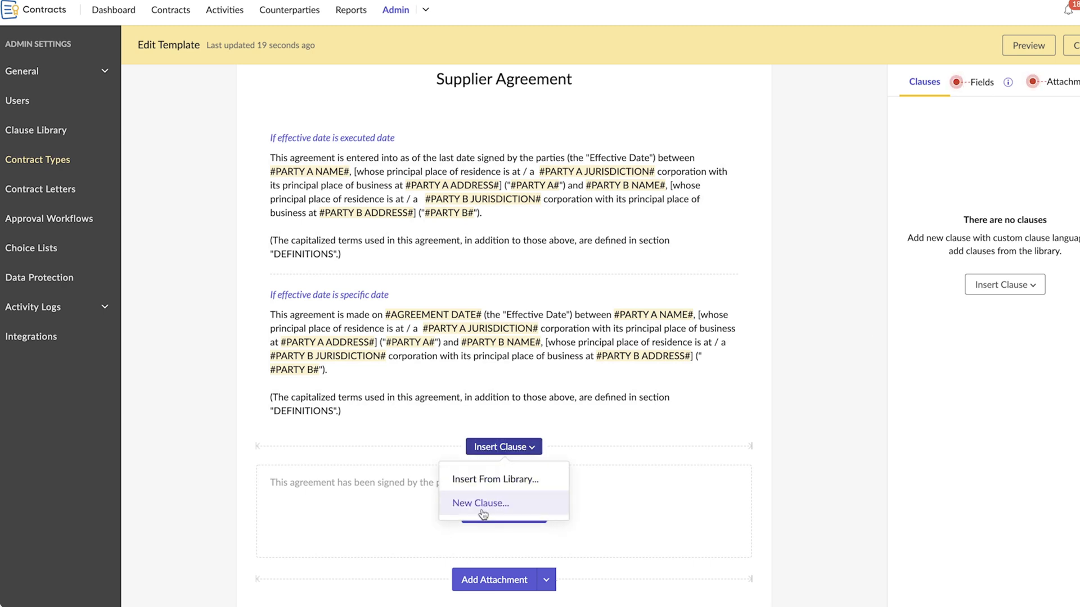
click(493, 484)
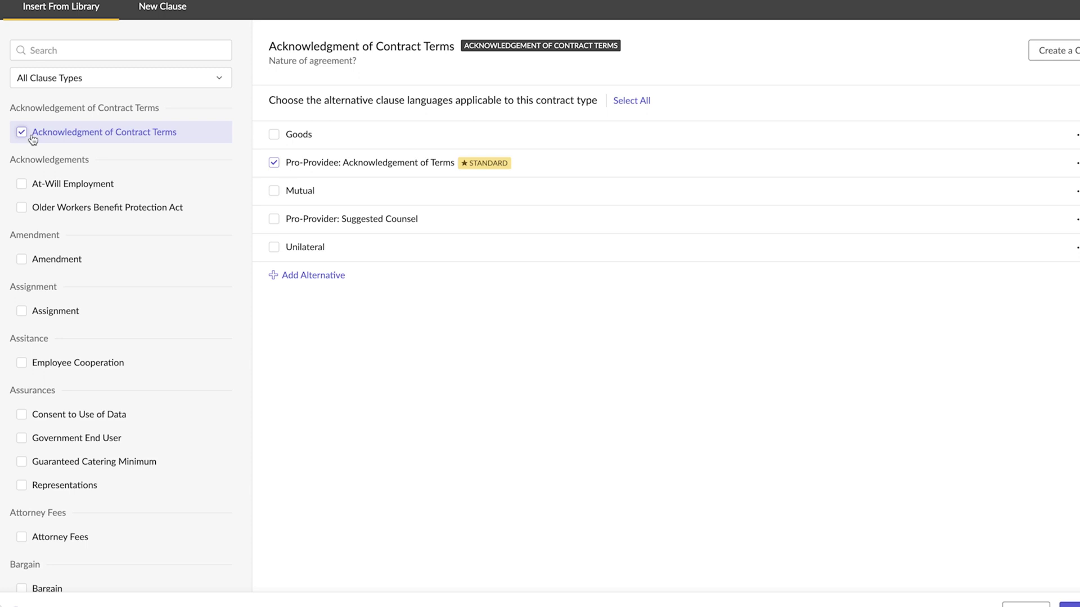
click(931, 200)
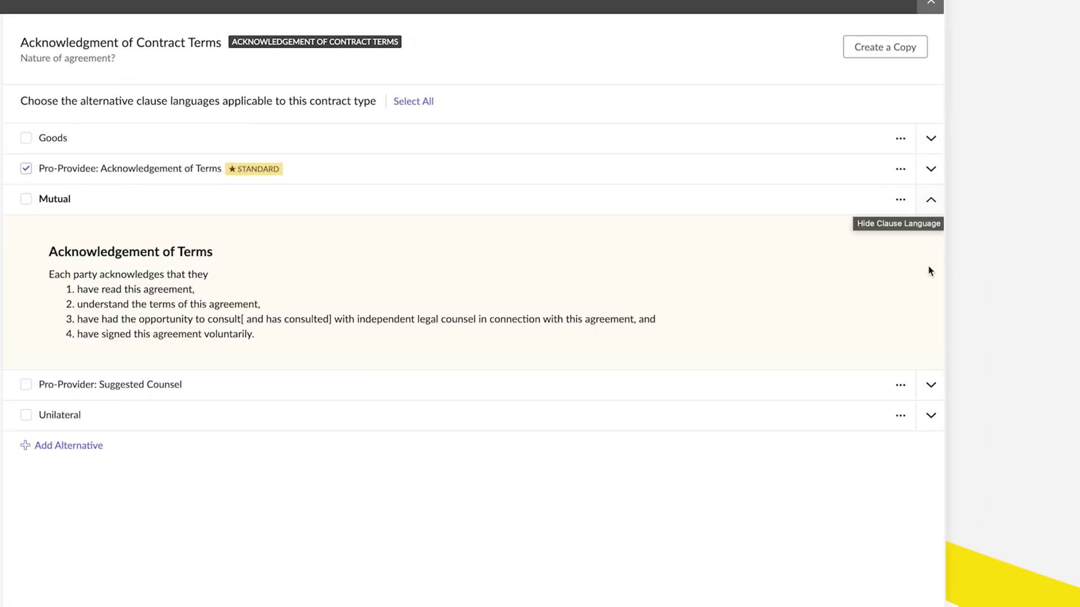
click(930, 387)
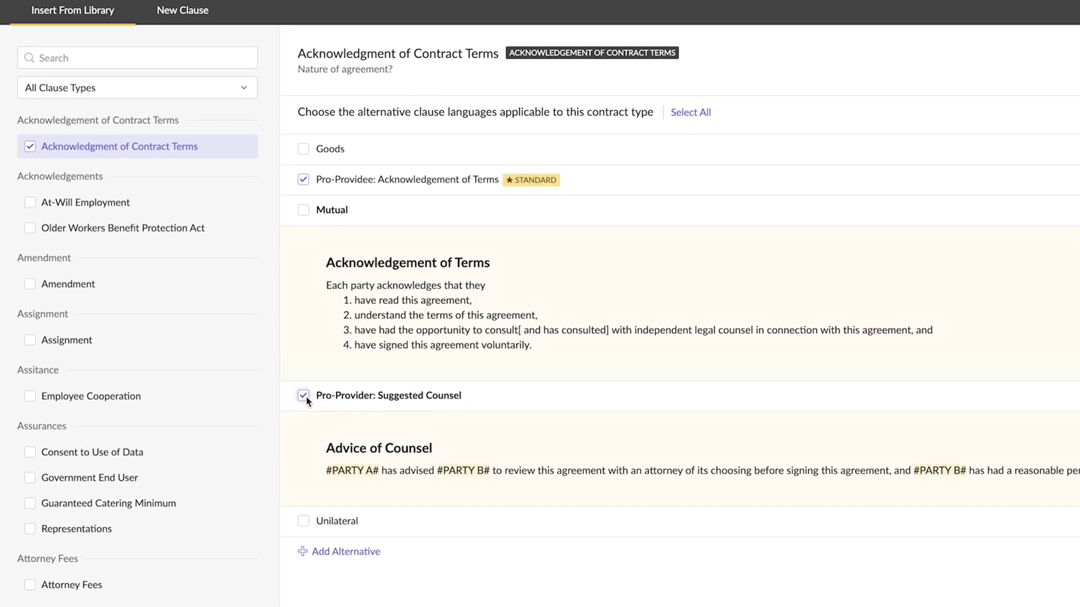
click(339, 555)
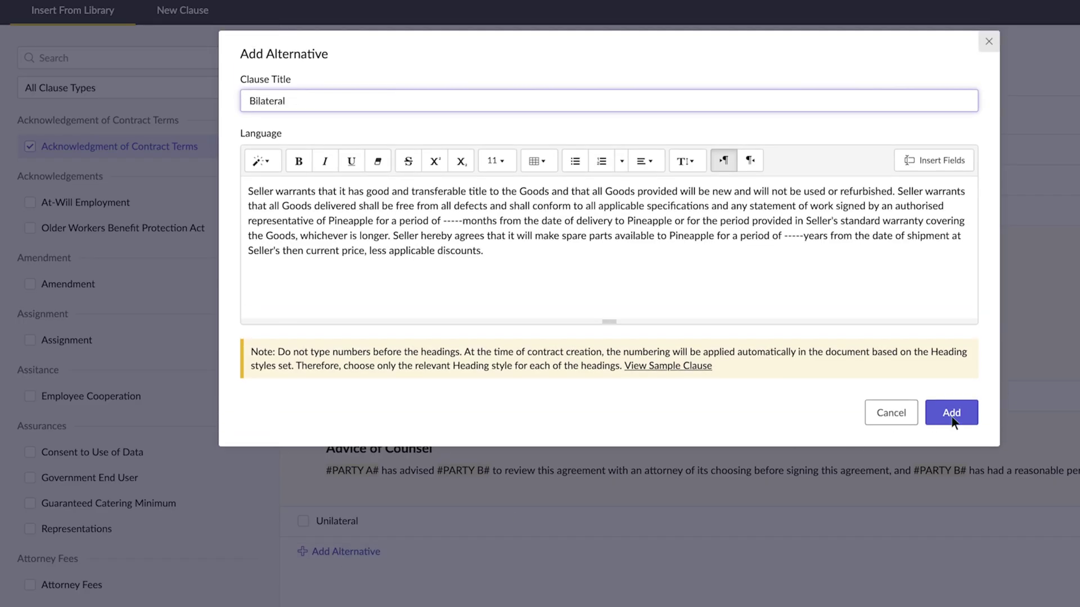
click(951, 416)
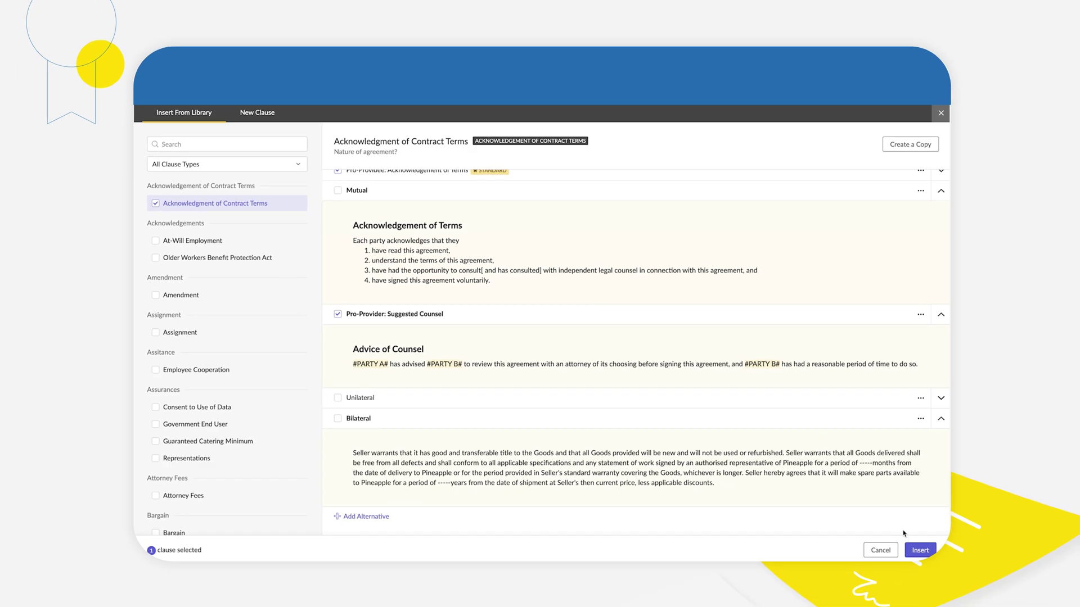
click(920, 551)
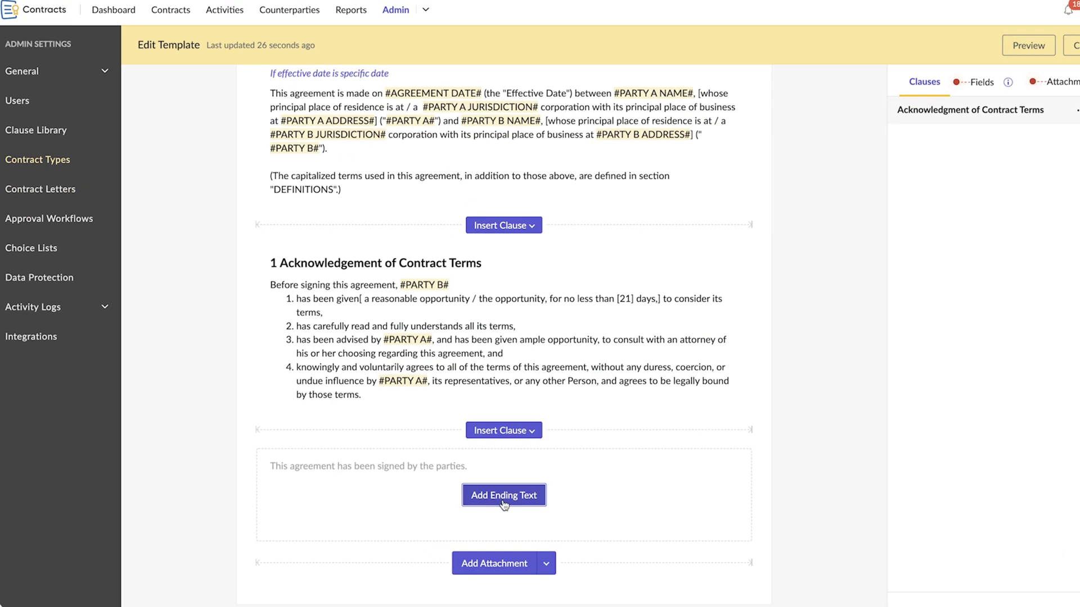
- Add ending text with a signatory block placing #PARTY A NAME# after 'Full Name:'
click(503, 470)
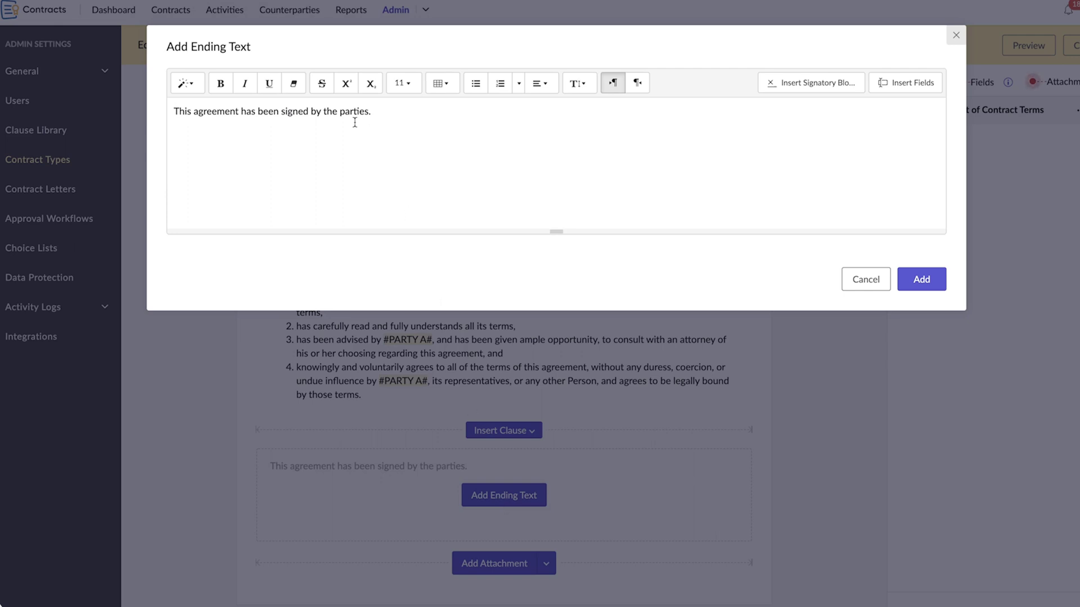
click(820, 90)
click(907, 90)
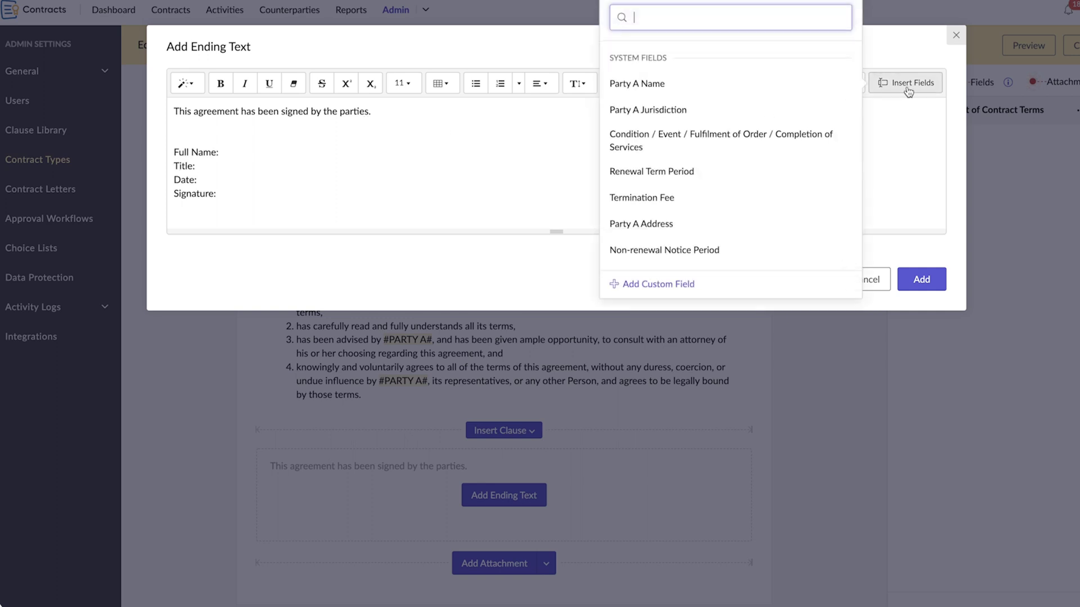
click(641, 83)
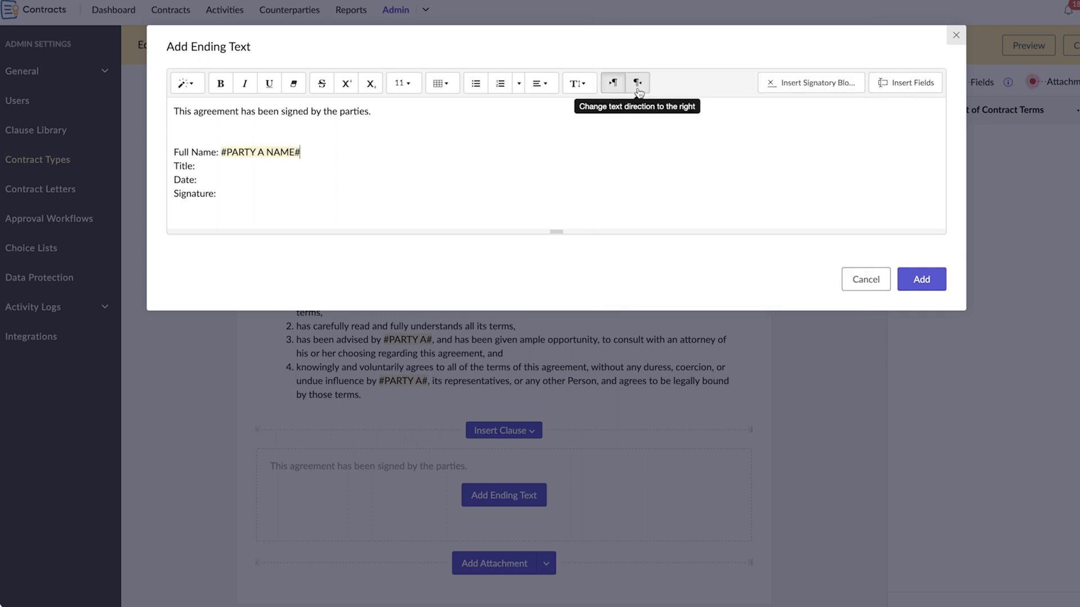
click(922, 280)
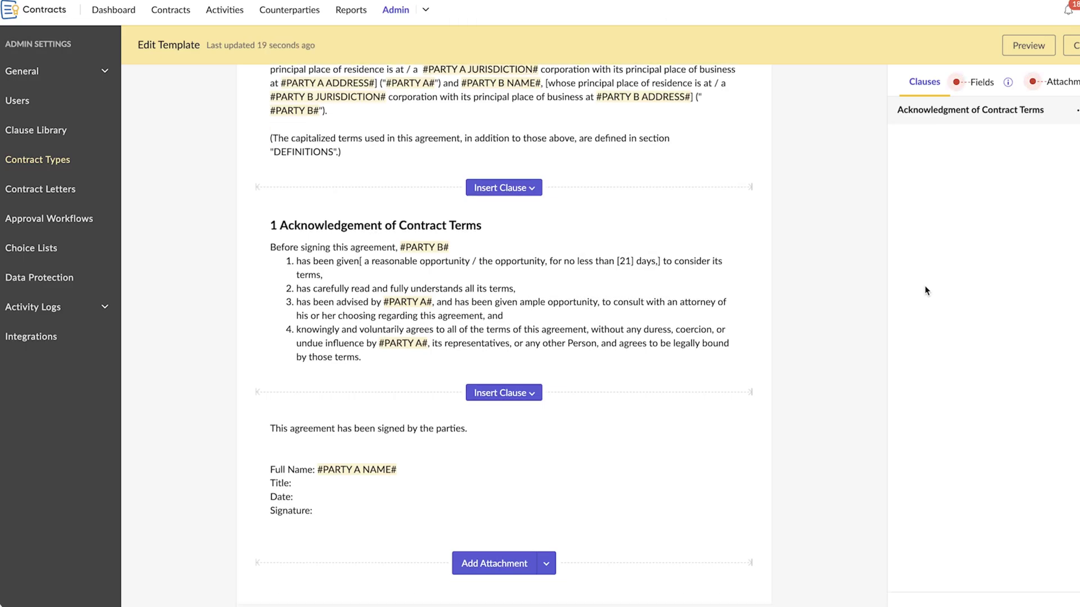
click(491, 568)
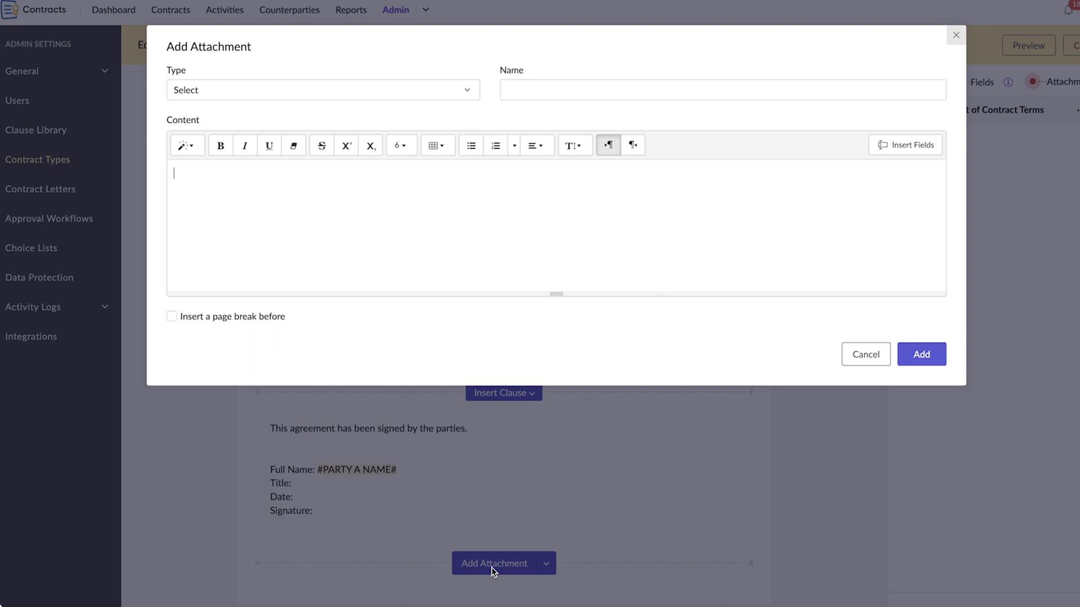
- Attach an Appendix named Description covering the Collection Services terms
click(234, 97)
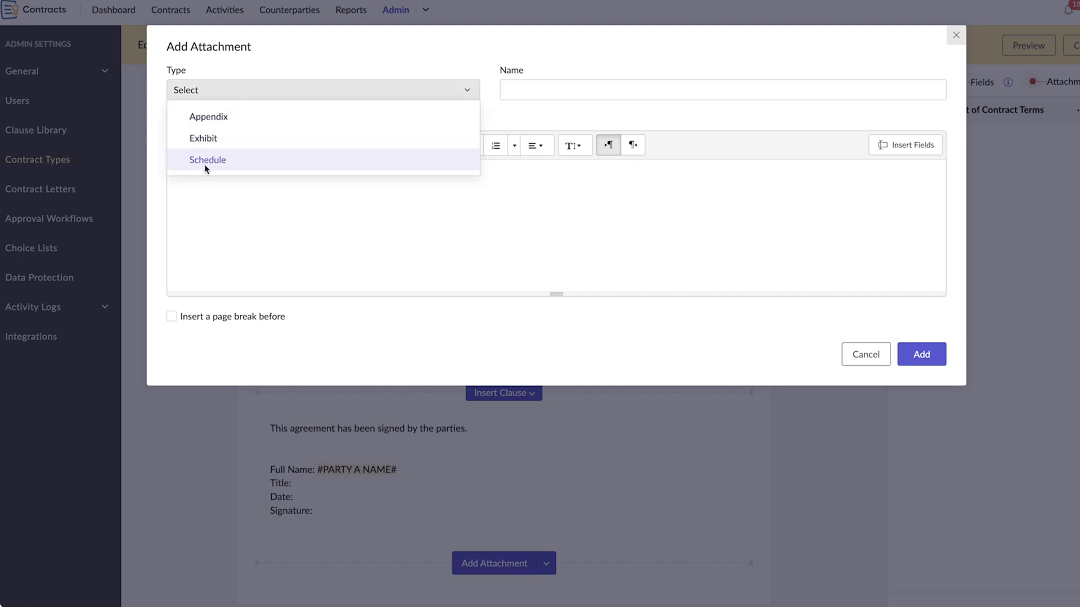
click(207, 121)
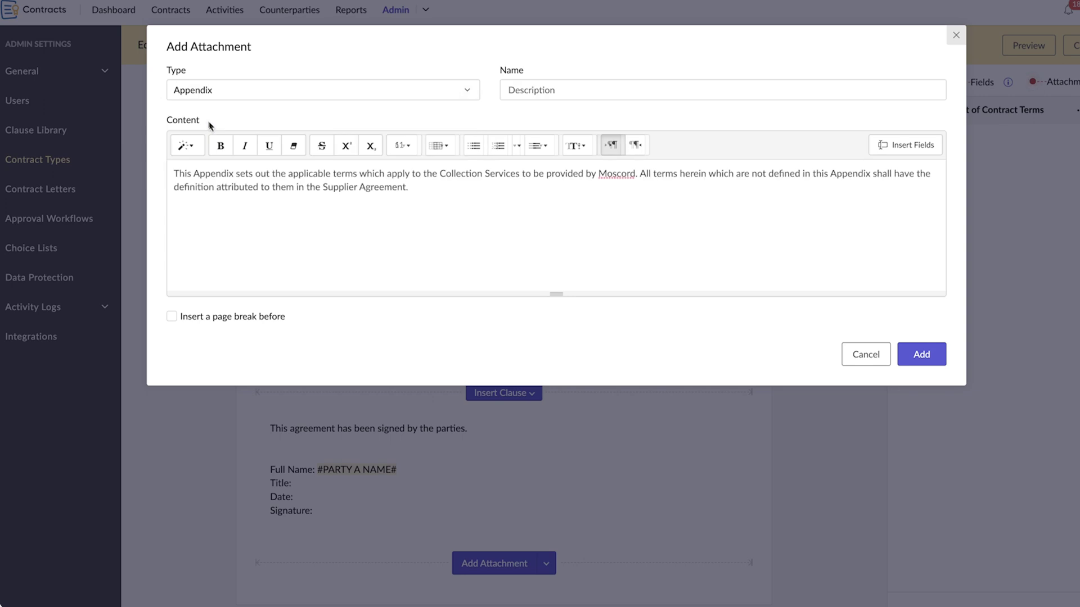
click(927, 360)
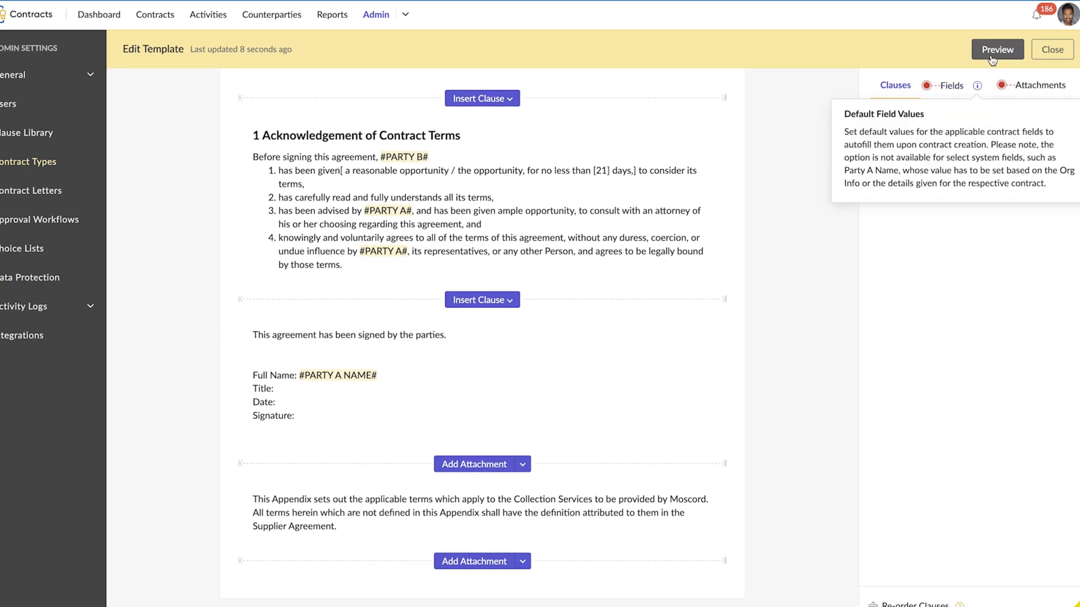
- Preview the rendered Supplier Agreement, then publish the template
click(991, 54)
scroll(703, 291, down, 20)
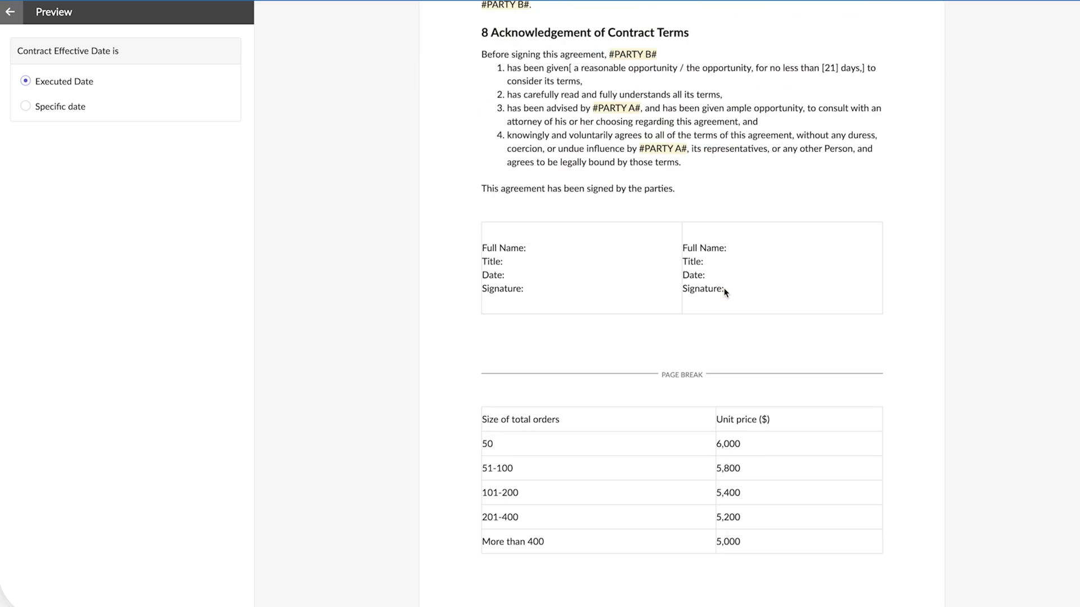
scroll(724, 291, up, 20)
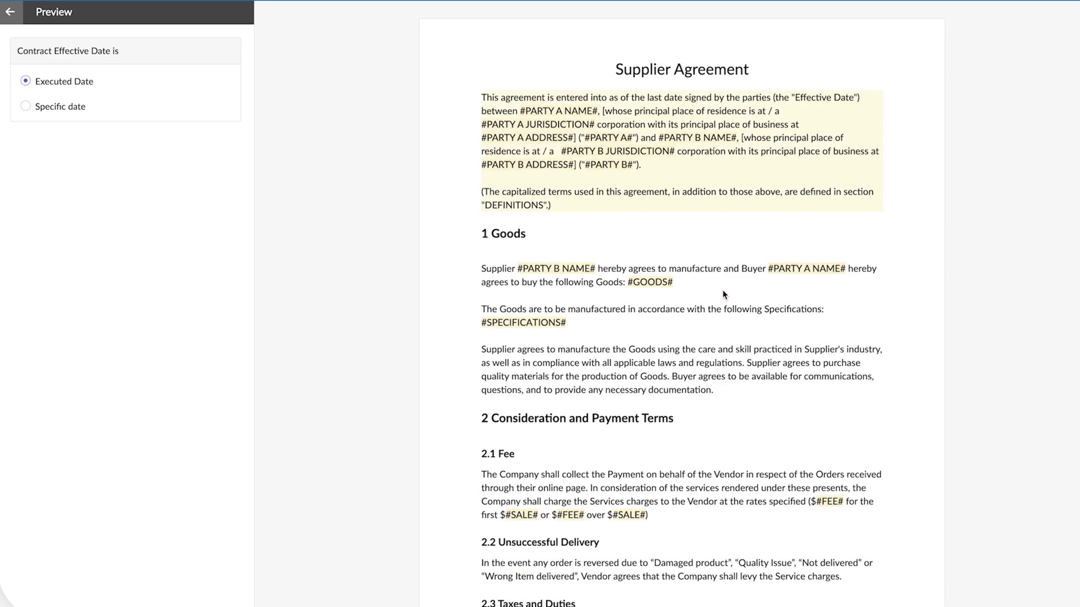
click(10, 16)
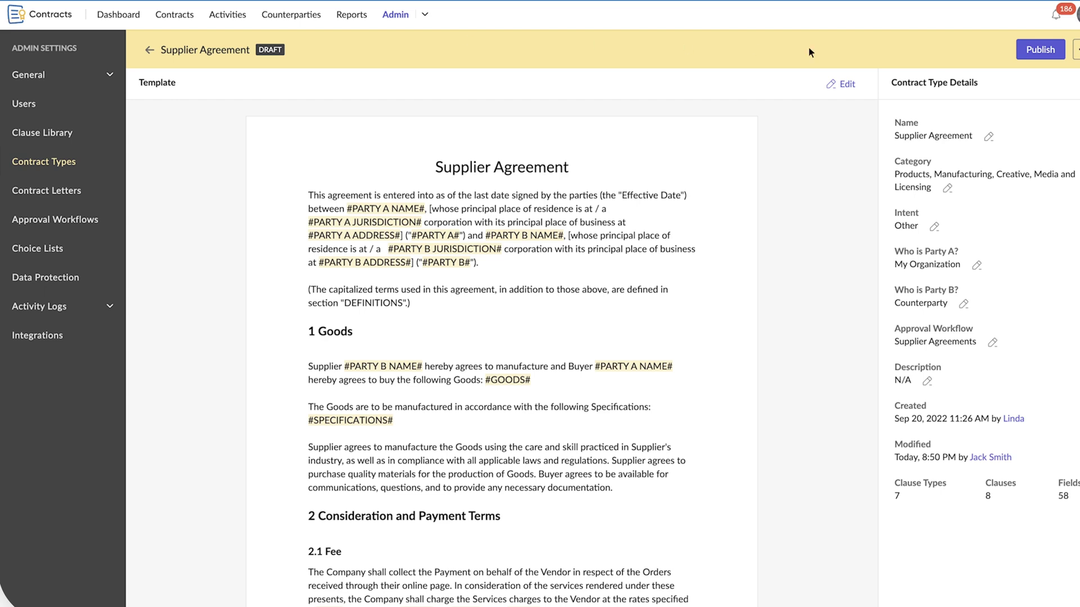
click(1039, 56)
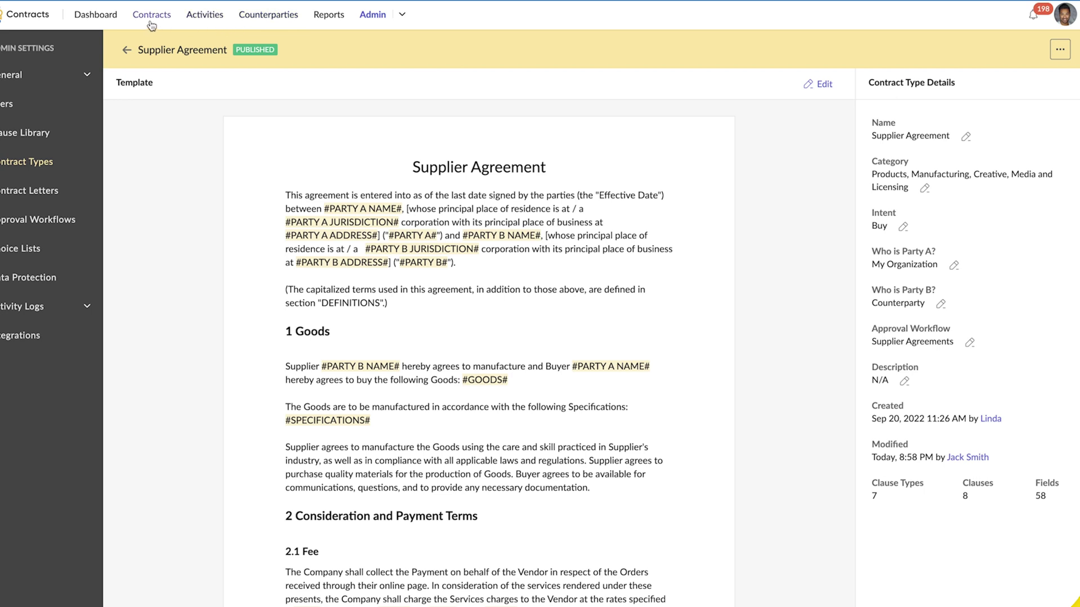
click(152, 15)
- Create a Supplier Agreement contract with Phoenix Systems and review the generated draft
click(1030, 60)
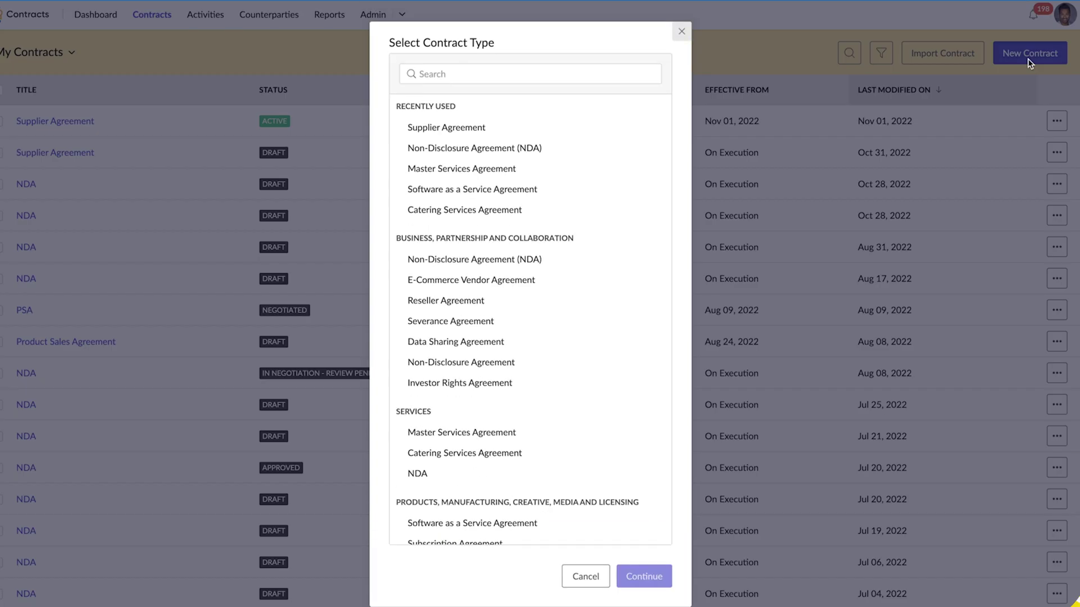
click(447, 135)
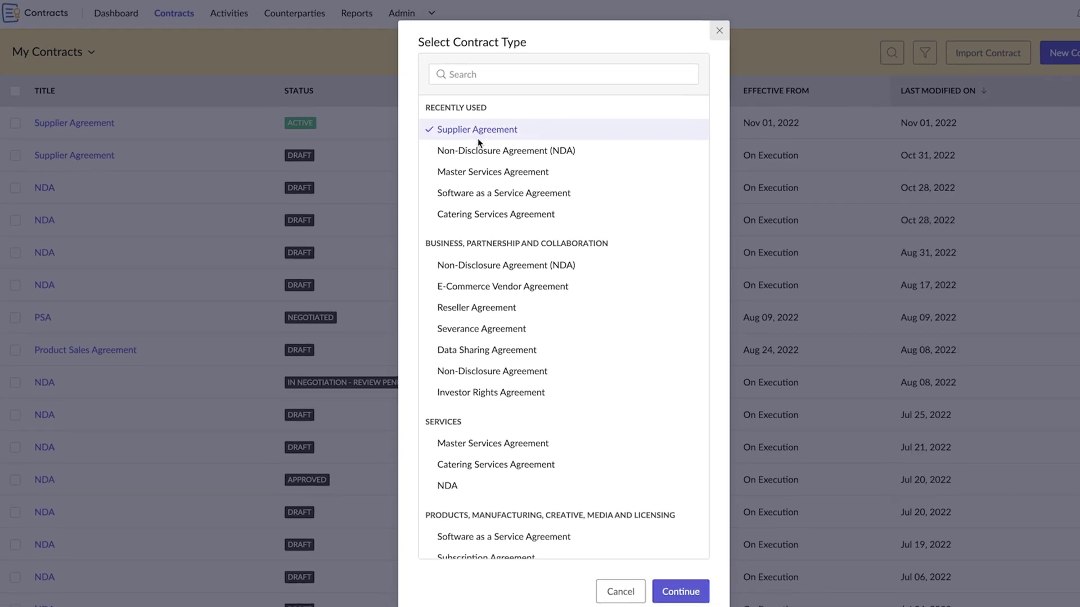
click(680, 593)
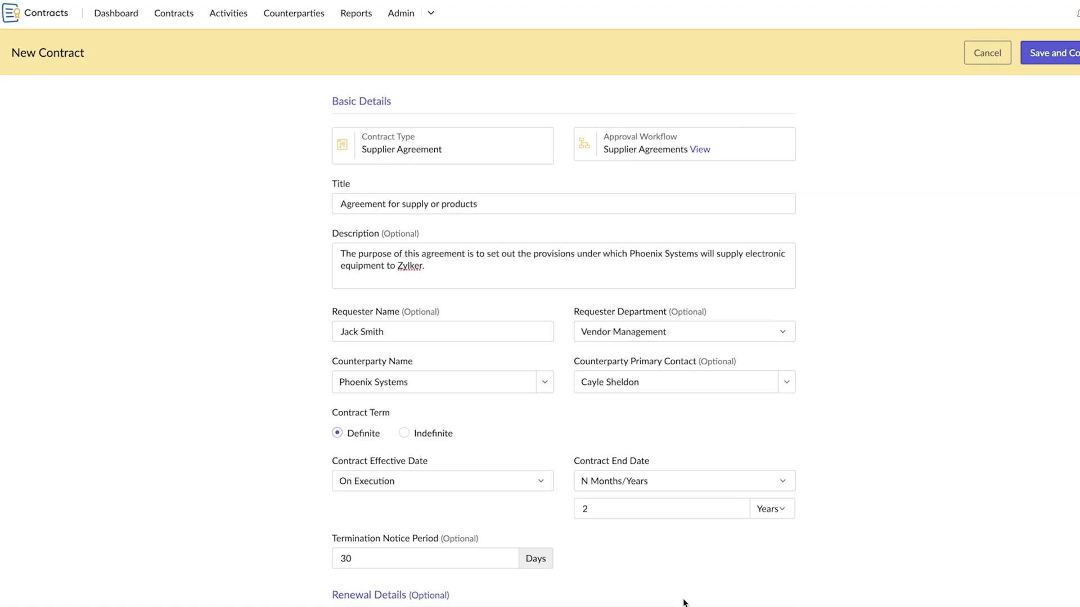
scroll(682, 601, down, 5)
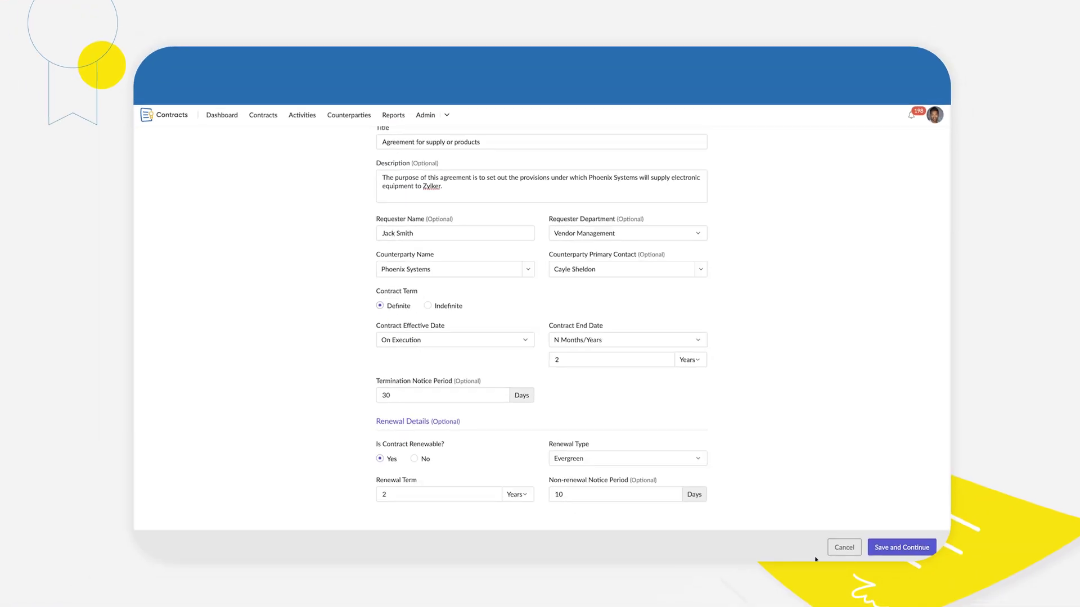
click(901, 547)
scroll(655, 364, down, 10)
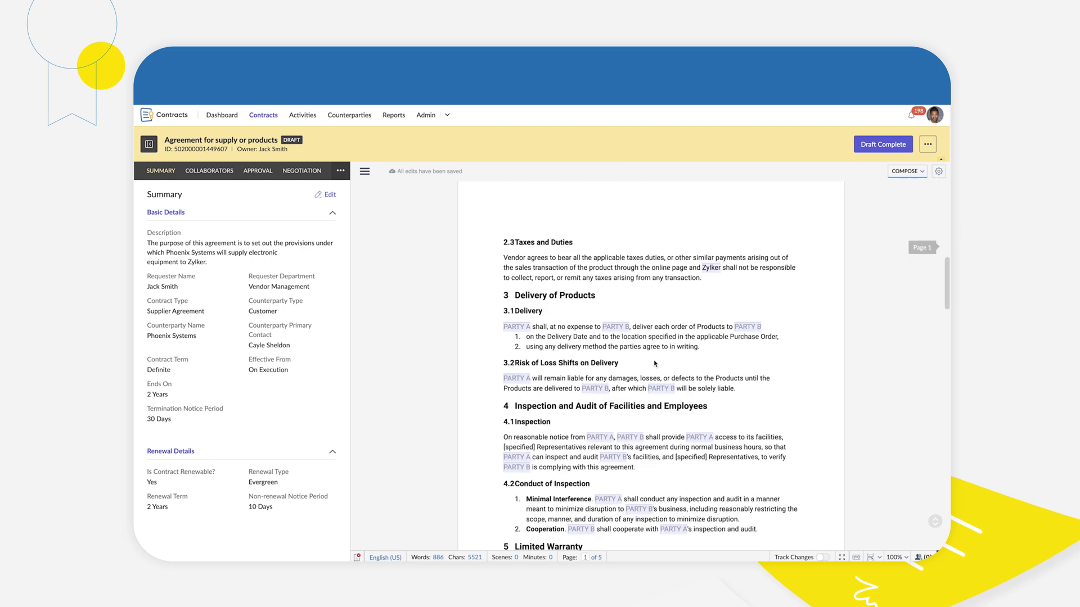
scroll(655, 364, down, 15)
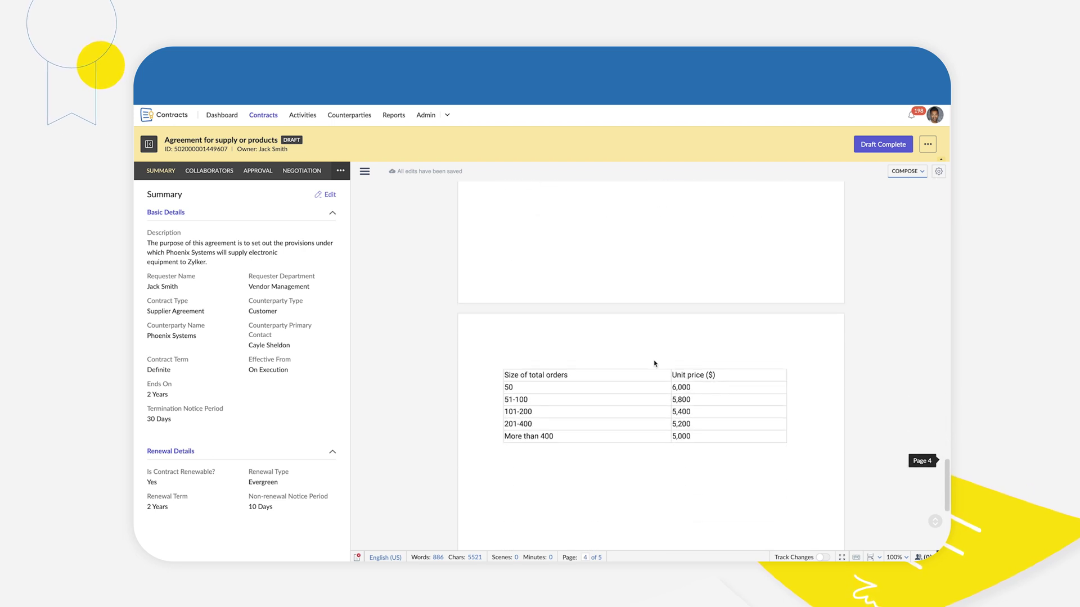
scroll(655, 364, down, 5)
key(ctrl+Home)
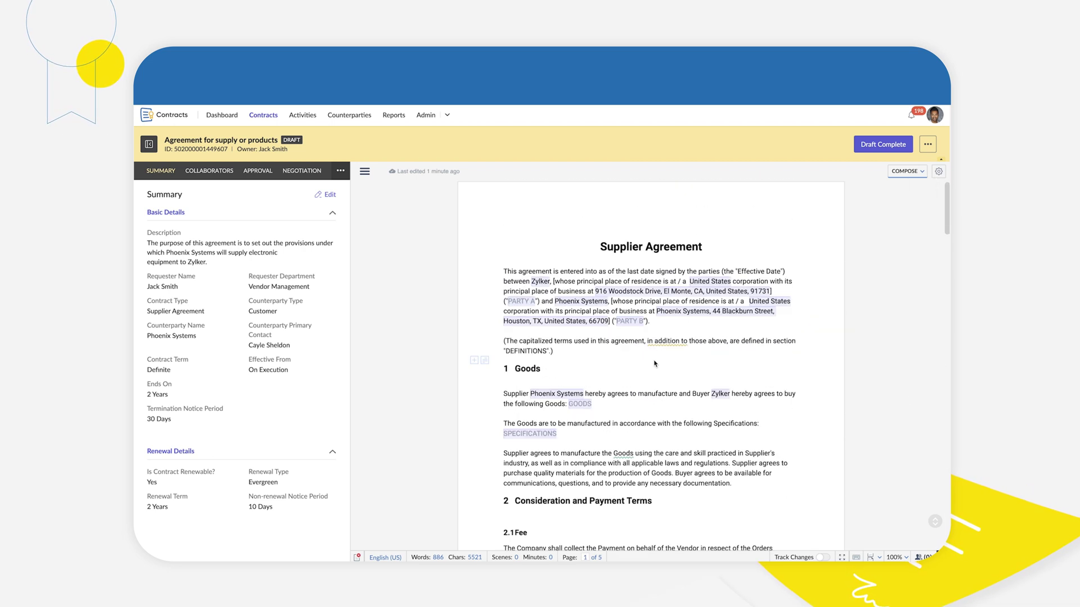